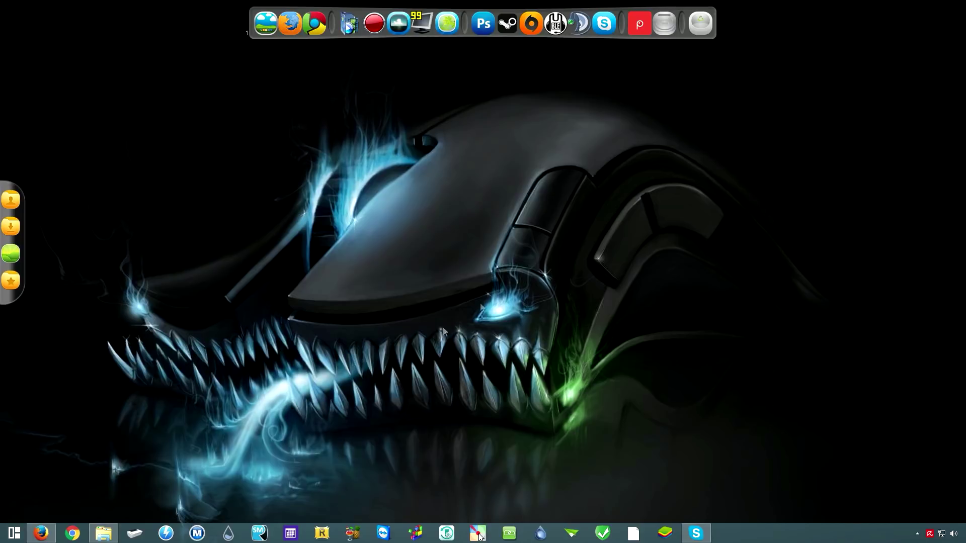
In Firefox, download the Windows version of TestDisk 7.0 and save testdisk-7.0.win.zip to disk.
left_click(41, 533)
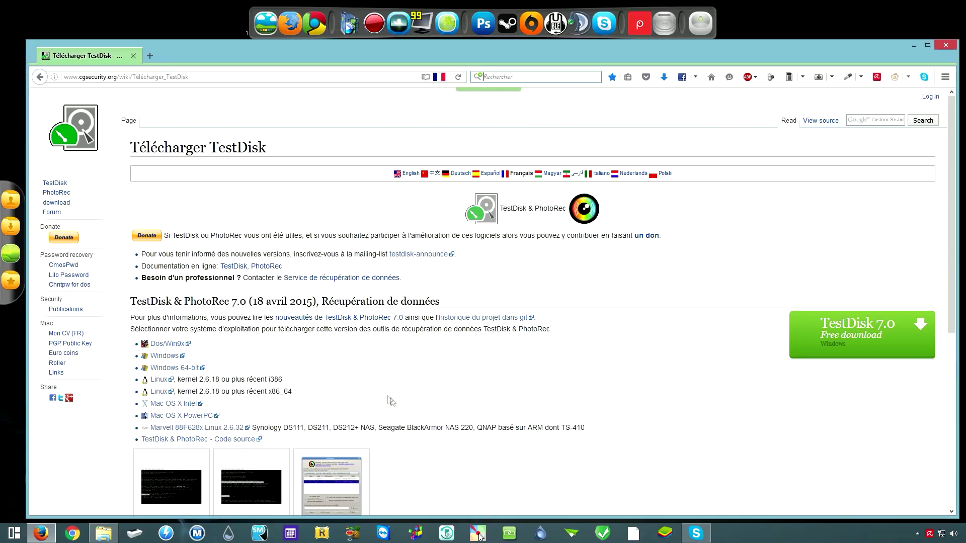
scroll(382, 390, "down", 2)
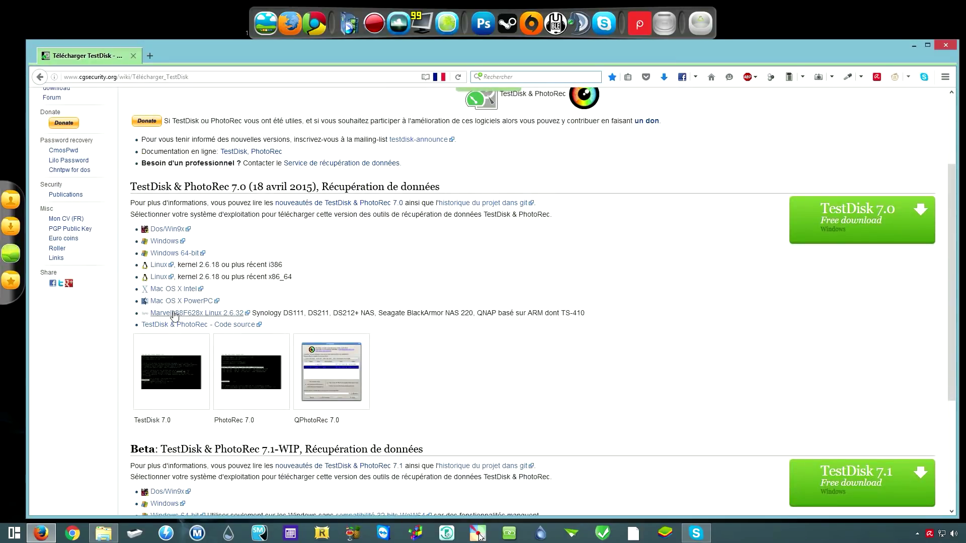
left_click(171, 244)
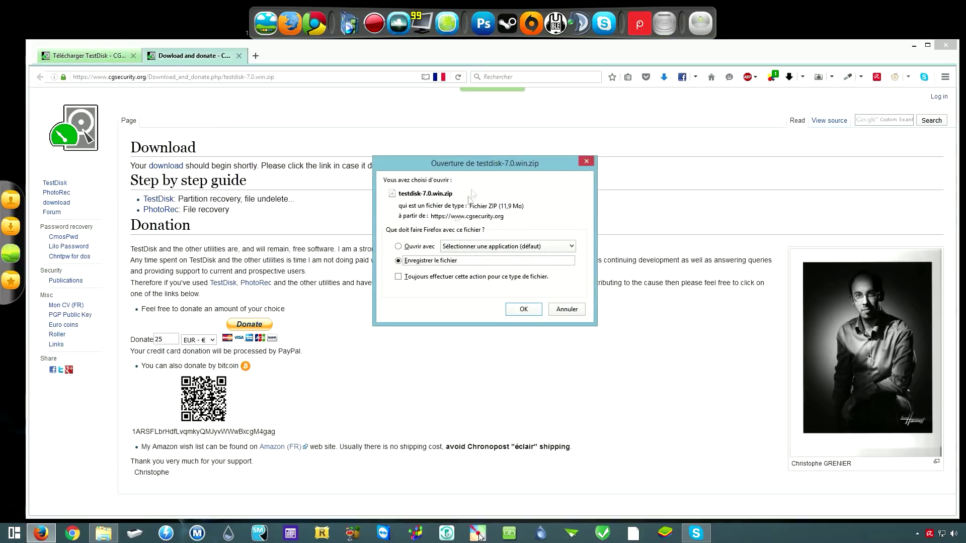
left_click_drag(467, 168, 411, 157)
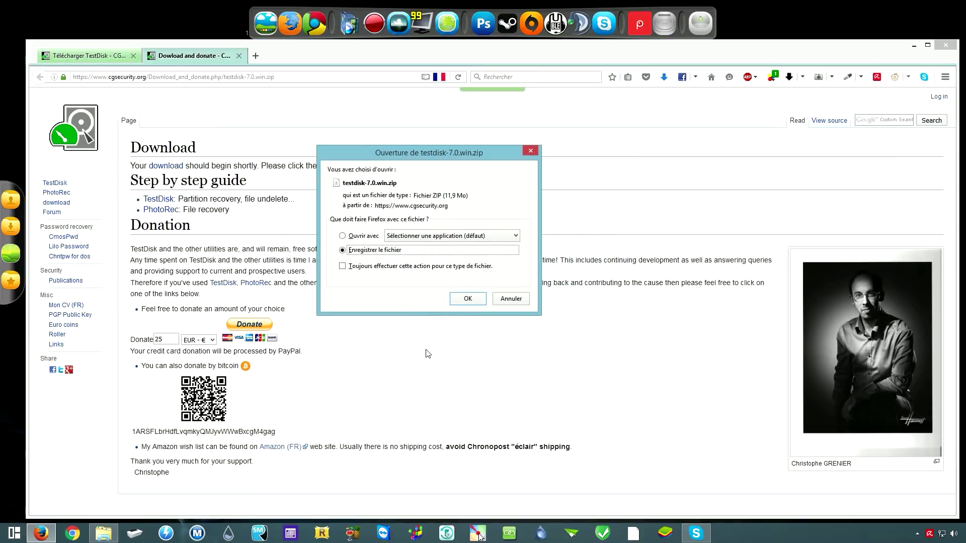
left_click(472, 301)
Extract testdisk-7.0.win.zip in the Downloads folder into its own testdisk-7.0.win folder.
key("super+d")
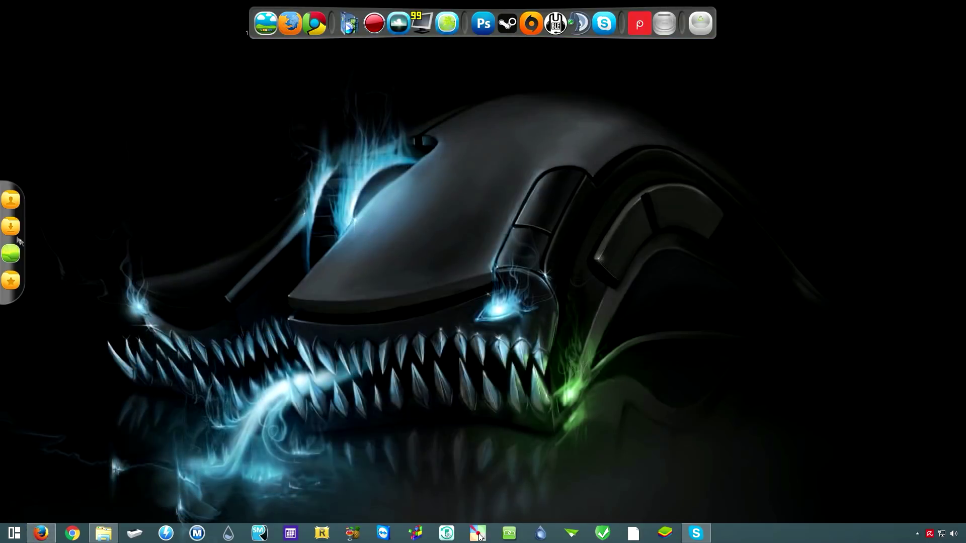
left_click(12, 229)
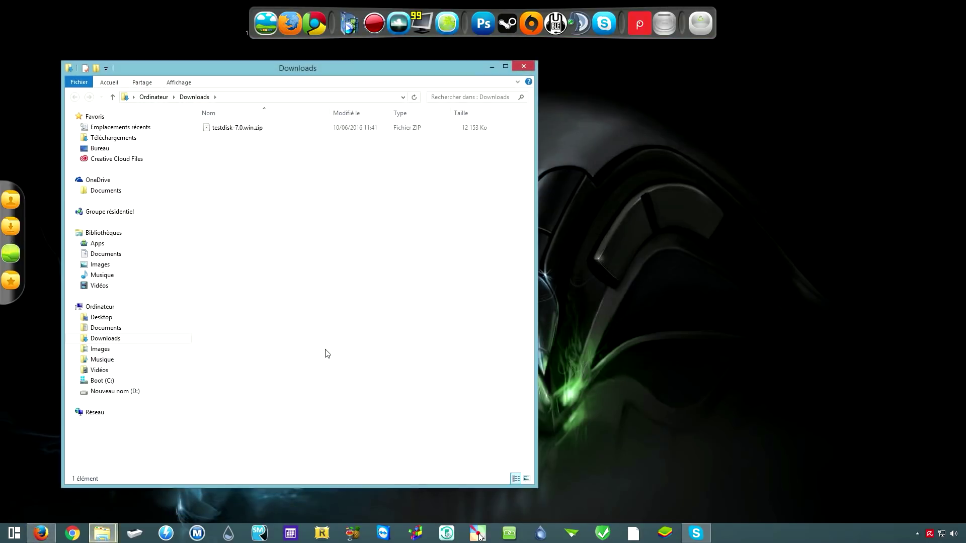
left_click_drag(311, 77, 423, 71)
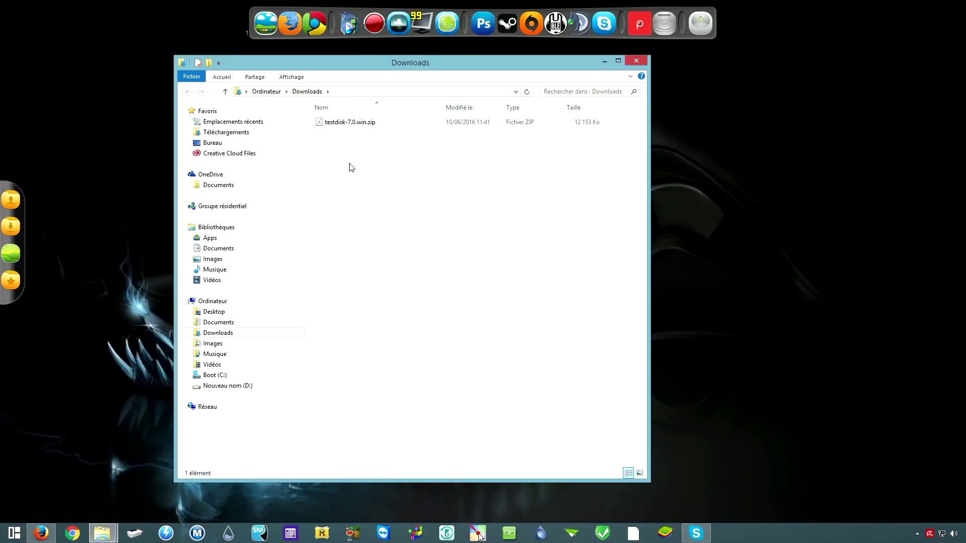
left_click(354, 126)
right_click(354, 126)
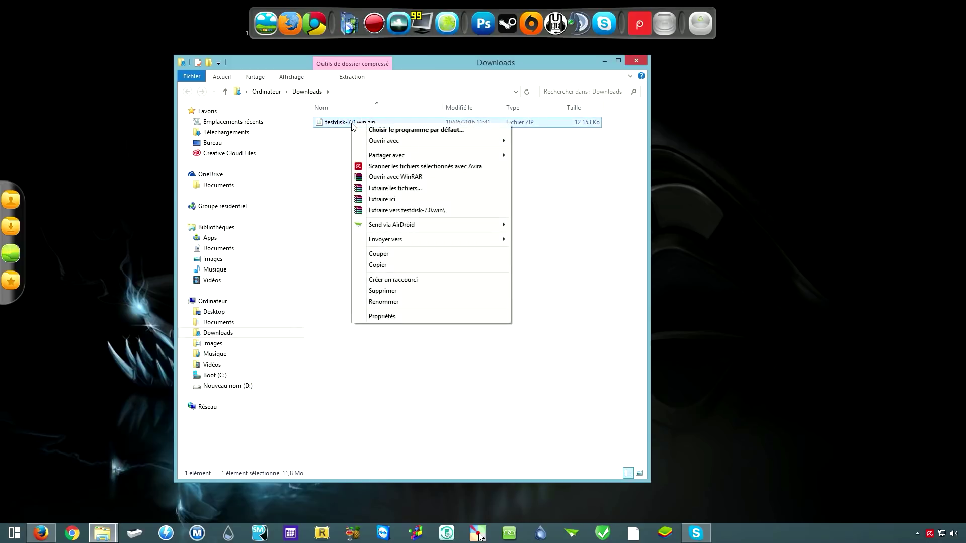
left_click(404, 210)
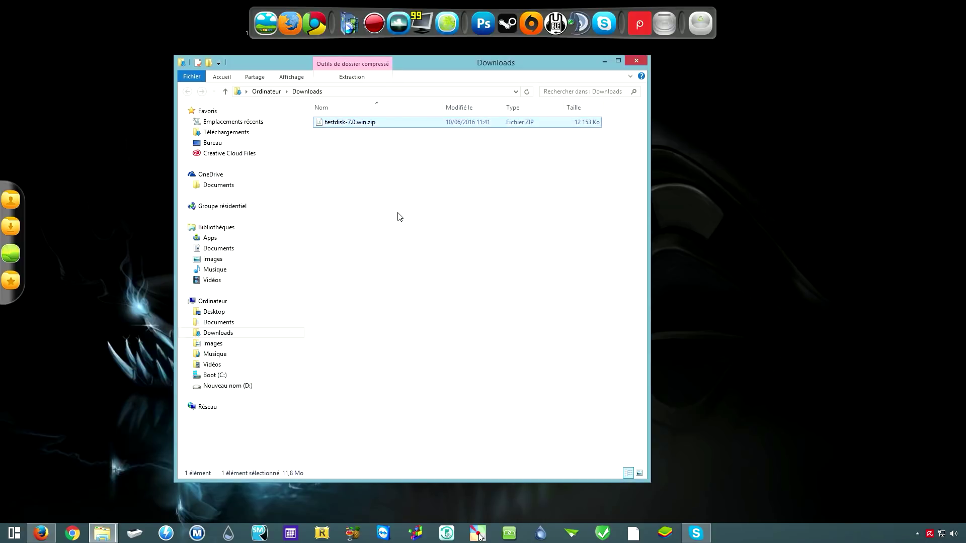
Run testdisk_win.exe from the extracted testdisk-7.0 folder, allowing it through the security warnings, and minimize the folder window behind it.
left_click(343, 134)
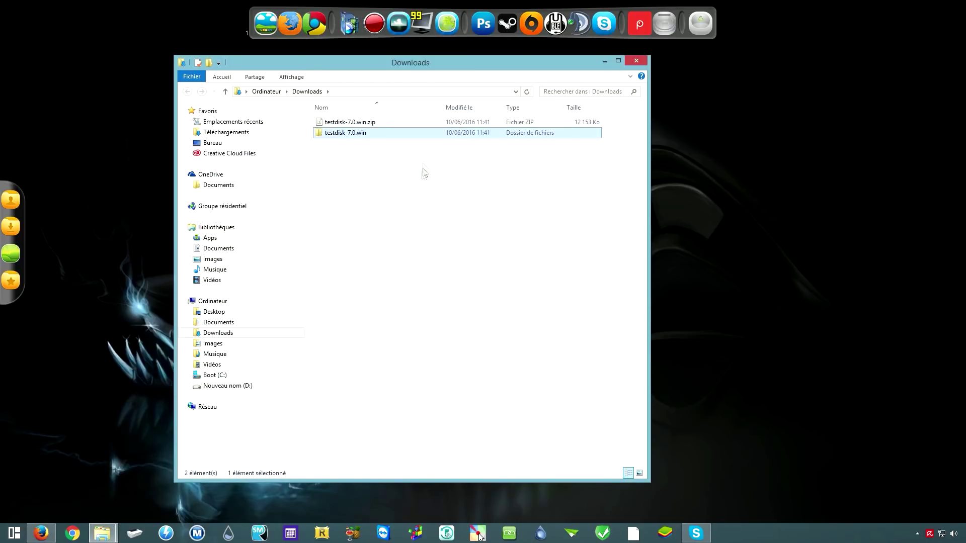
double_click(353, 134)
double_click(345, 123)
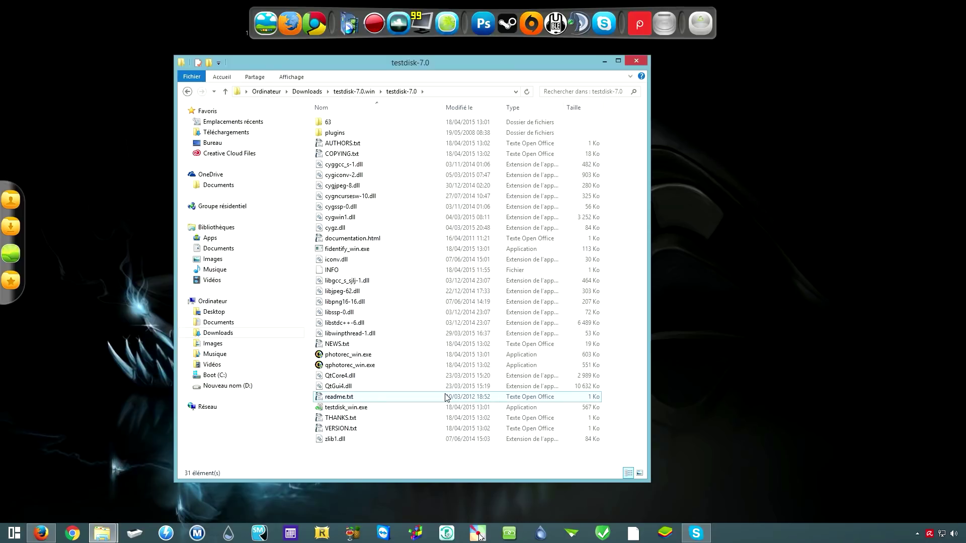
double_click(341, 410)
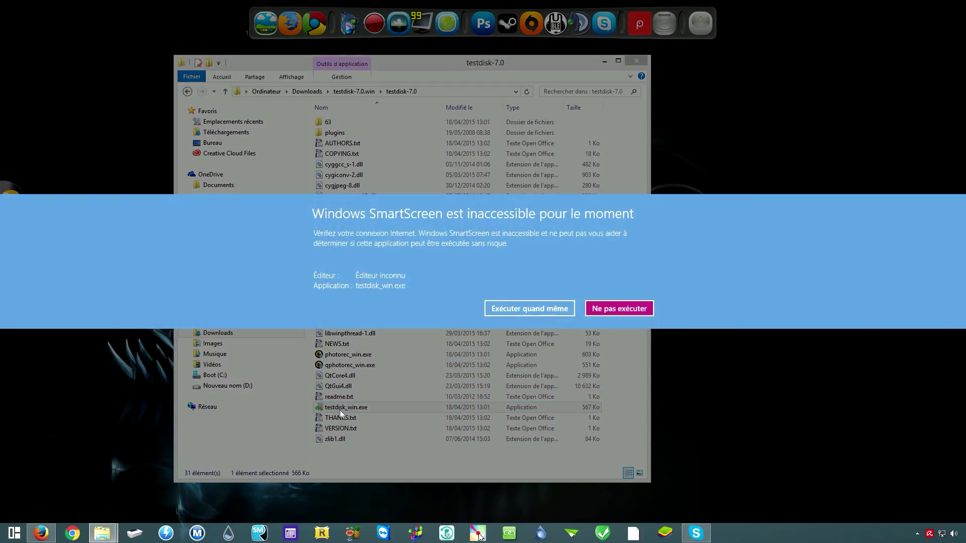
left_click(532, 309)
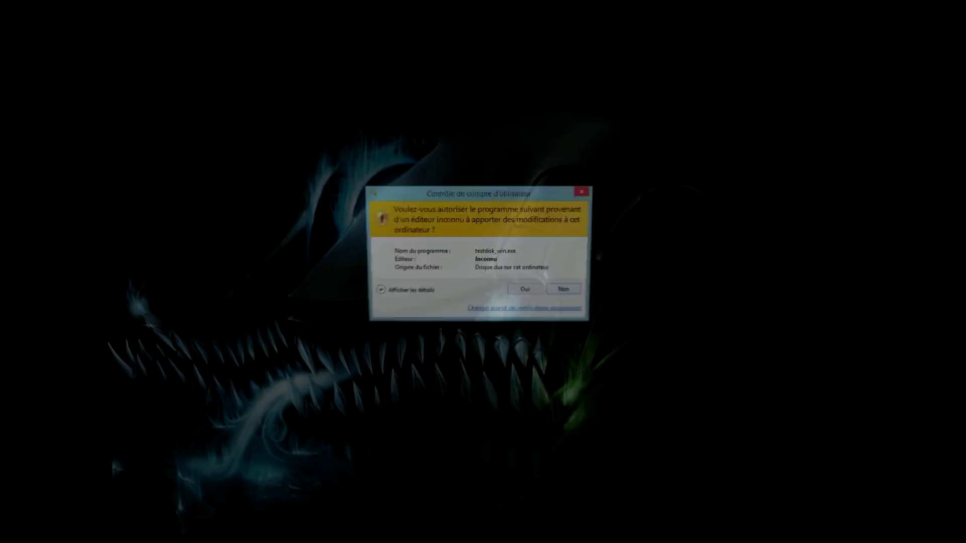
left_click(524, 289)
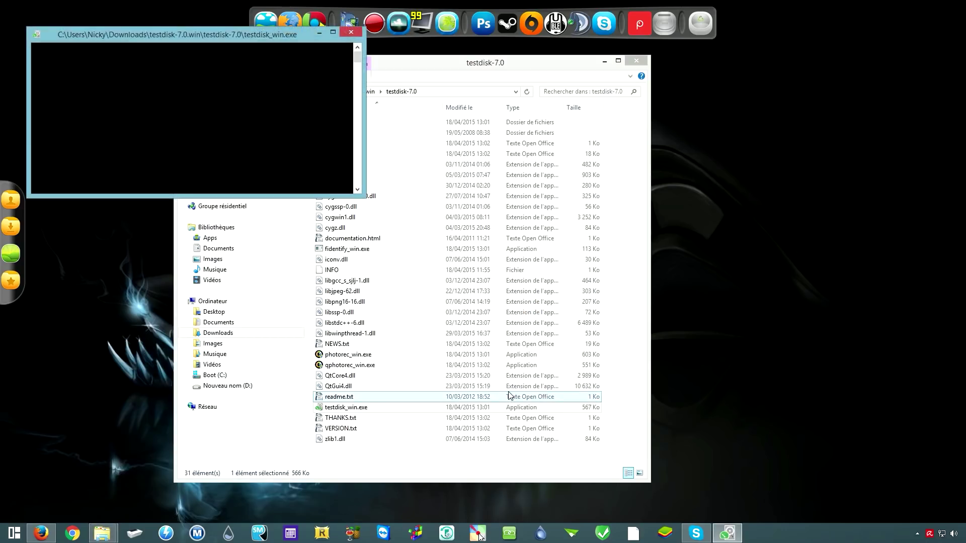
left_click_drag(239, 37, 479, 119)
left_click(604, 61)
left_click_drag(476, 121, 483, 127)
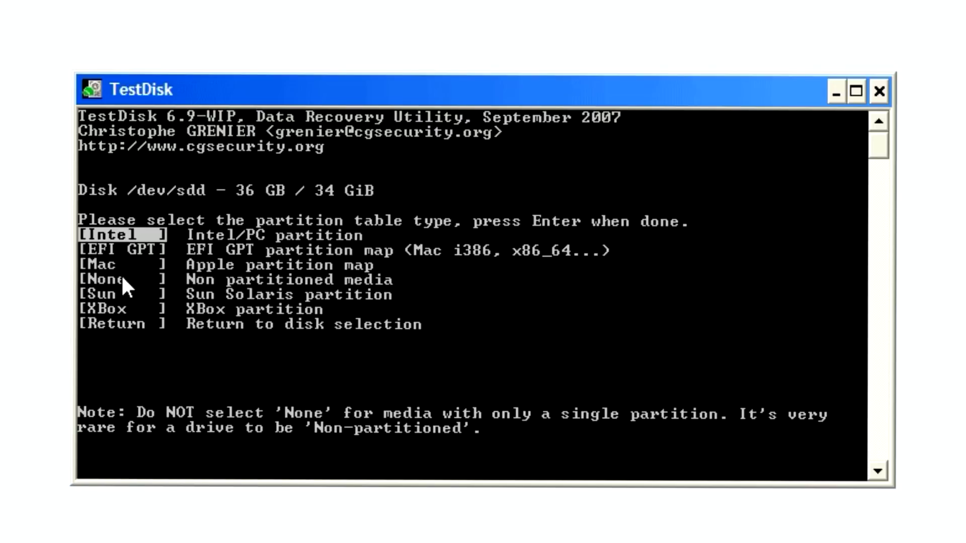
Analyse disk /dev/sdd with the Intel partition table type and run a Deeper Search for lost partitions.
key("Return")
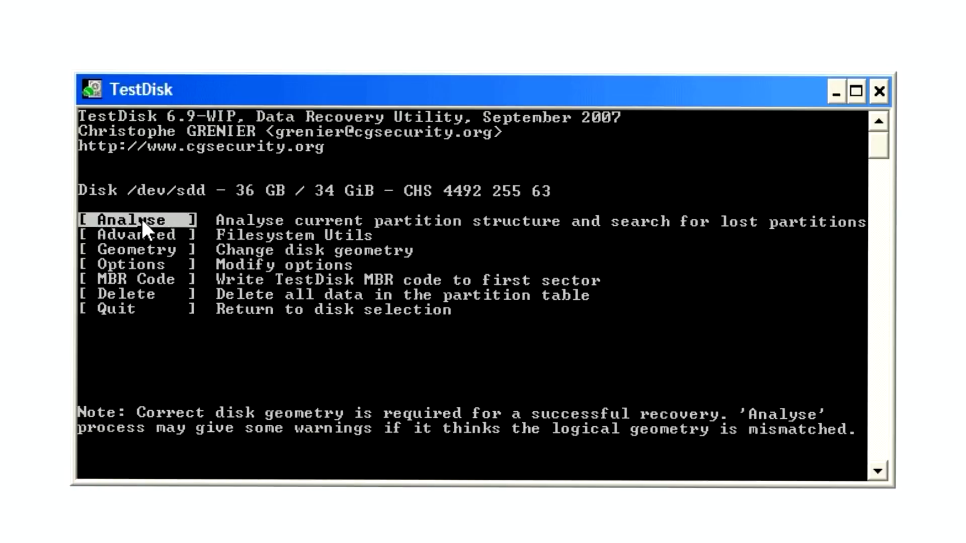
key("Return")
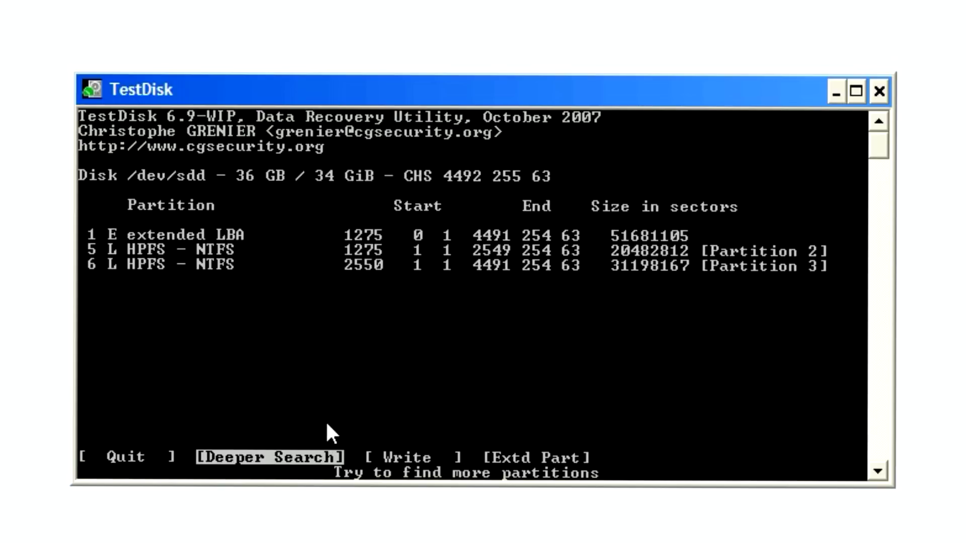
key("Return")
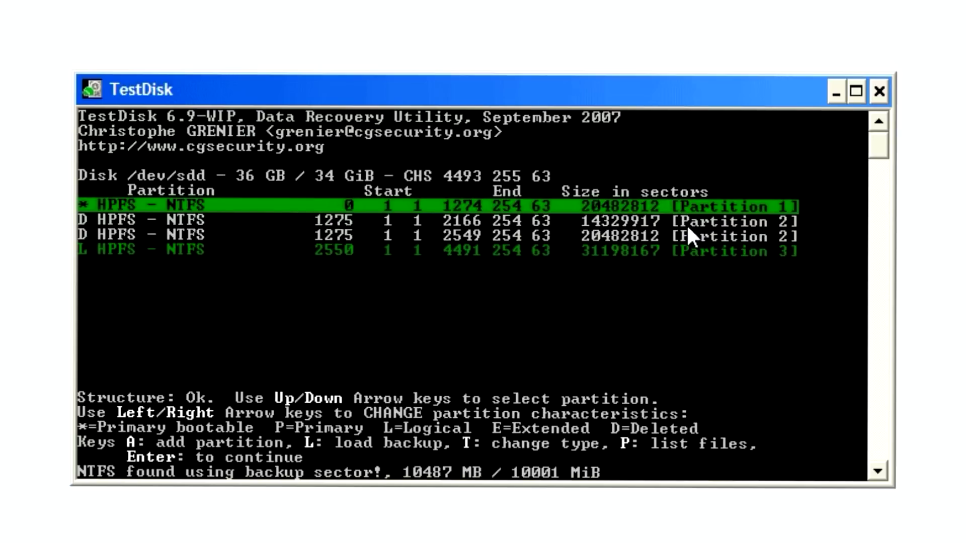
List the files in the deleted Partition 2 entries, then continue from the partition list.
key("Down")
key("p")
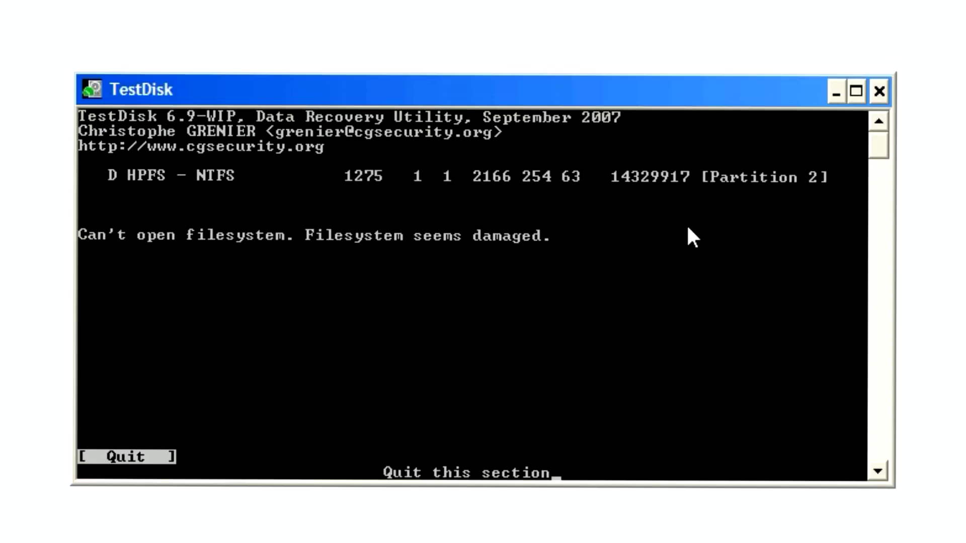
key("Return")
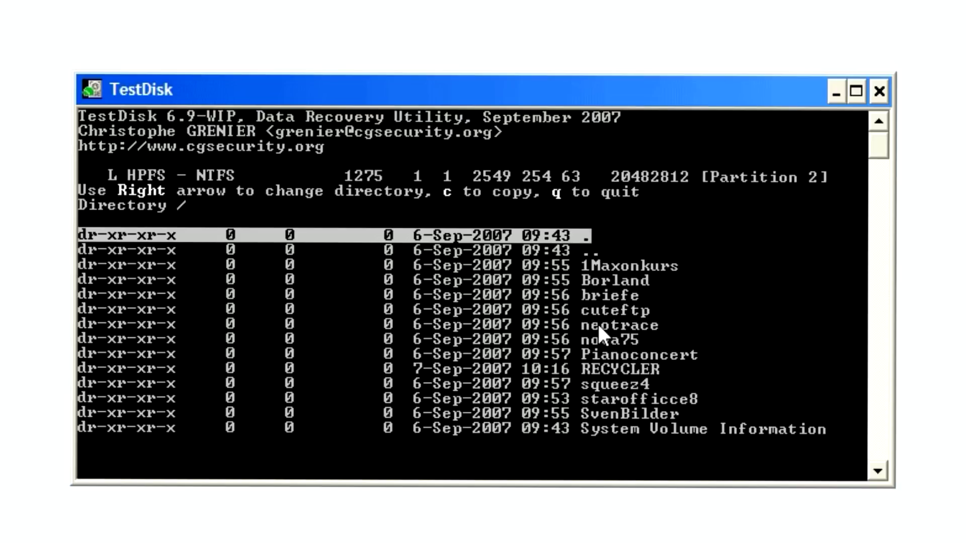
key("q")
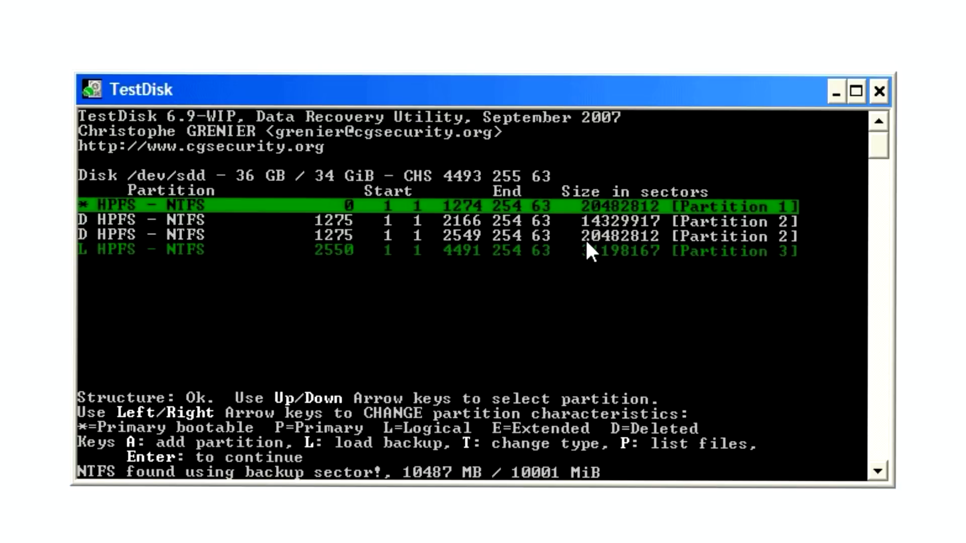
key("Return")
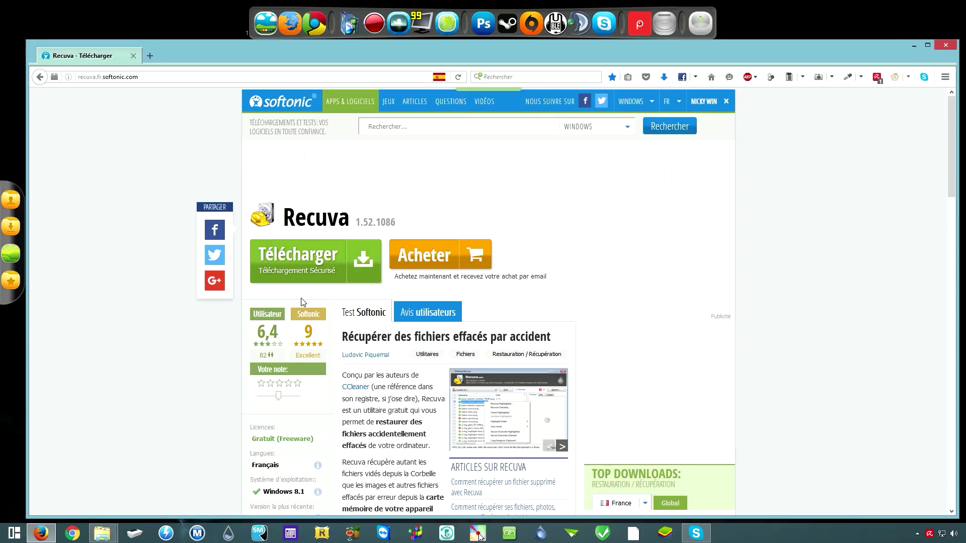
Download the Recuva installer rcsetup152.exe from the Softonic page and save the file.
left_click(305, 266)
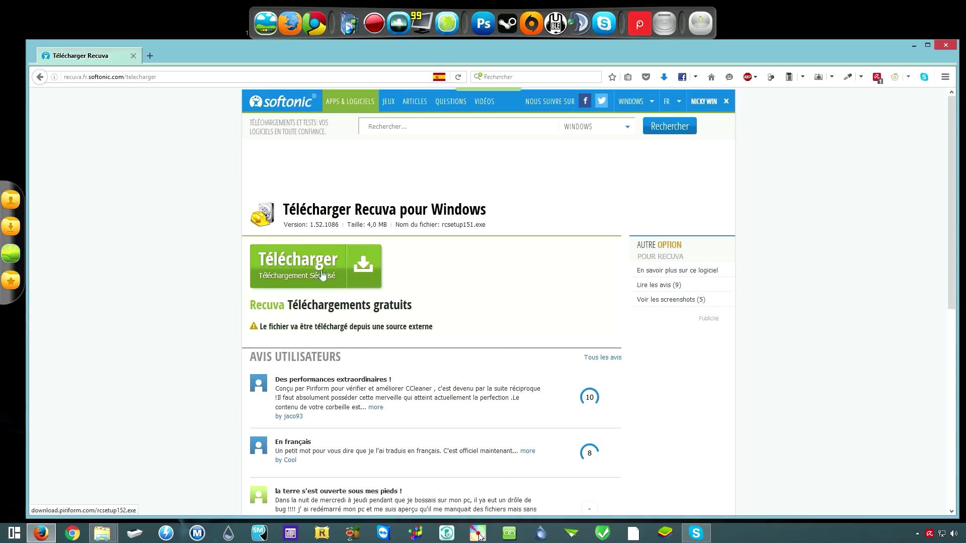
left_click(322, 266)
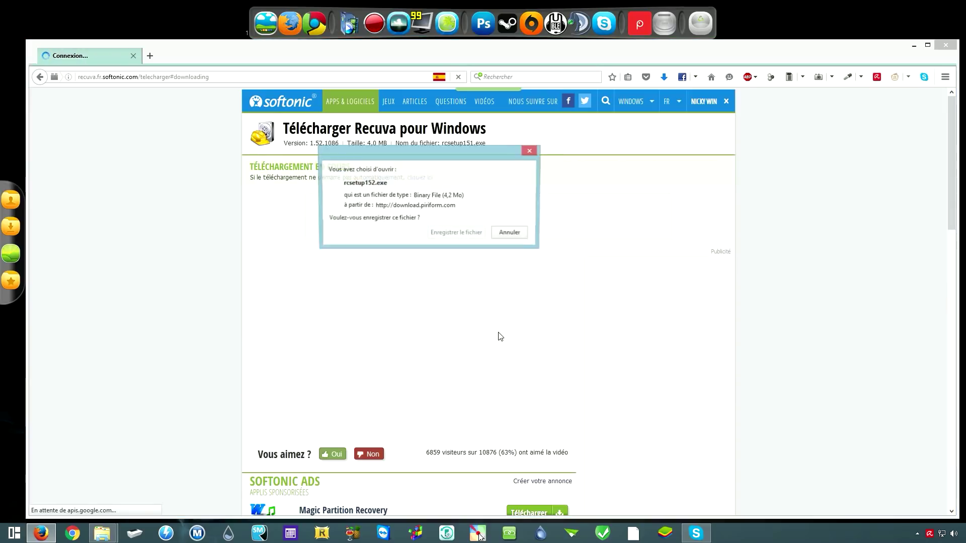
left_click(491, 272)
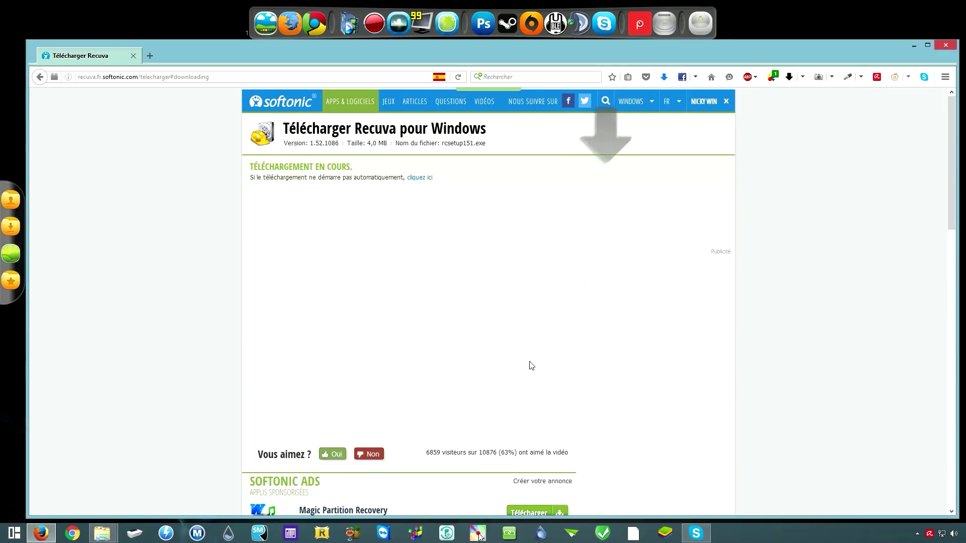
Launch rcsetup152.exe from the Downloads folder and allow it to run despite the SmartScreen and user account prompts.
left_click(914, 44)
left_click(14, 231)
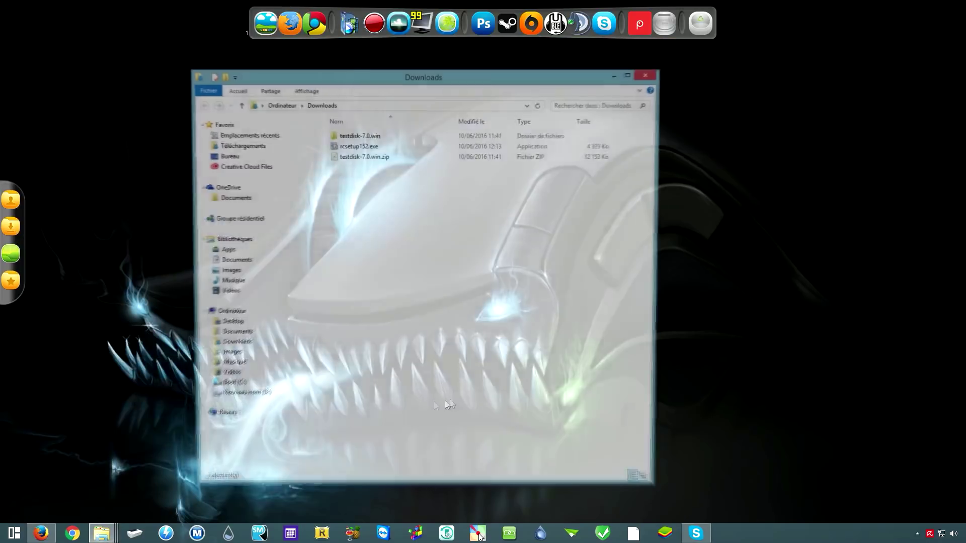
left_click_drag(485, 77, 519, 73)
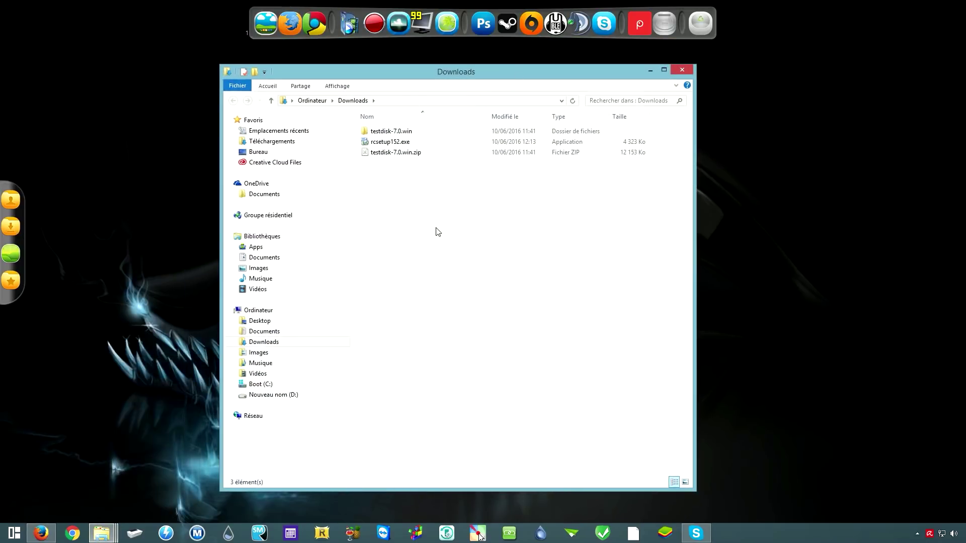
double_click(377, 145)
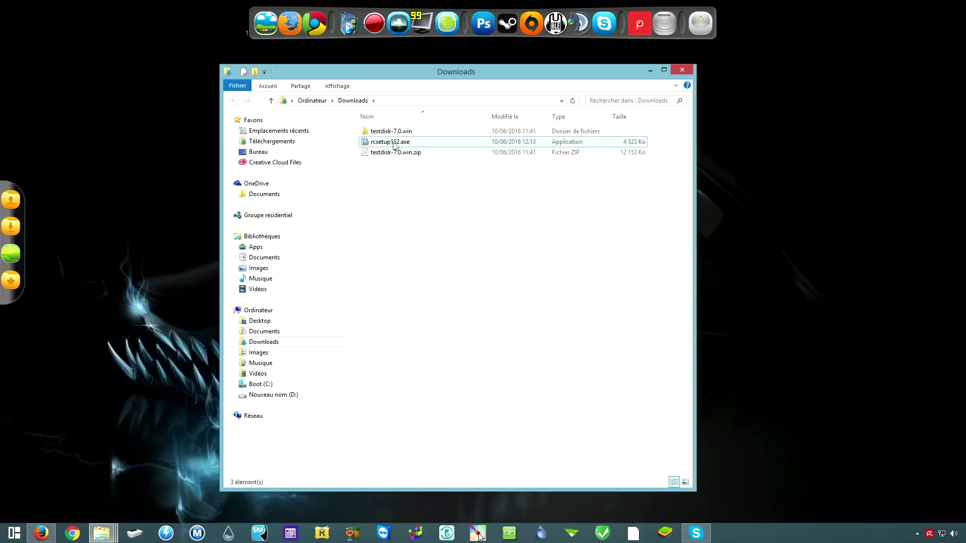
left_click(389, 145)
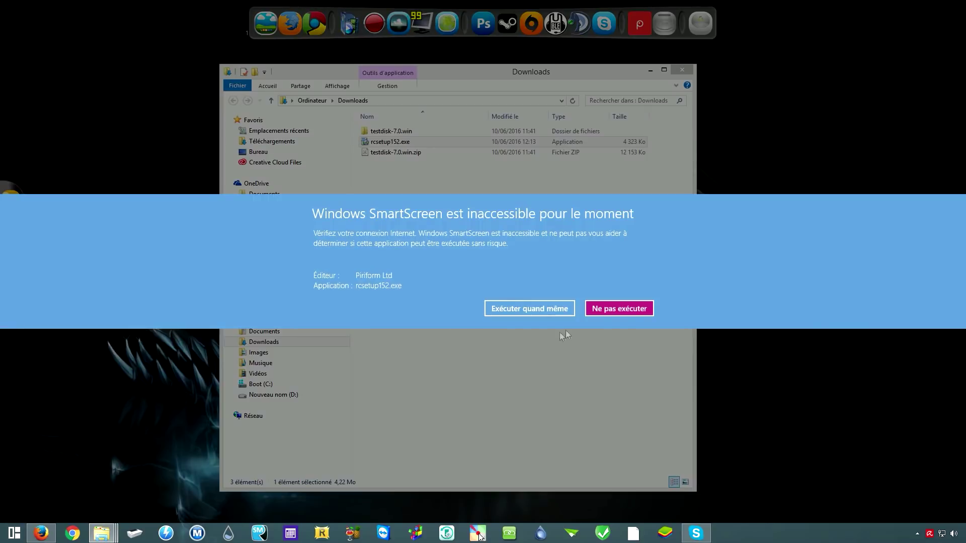
left_click(528, 309)
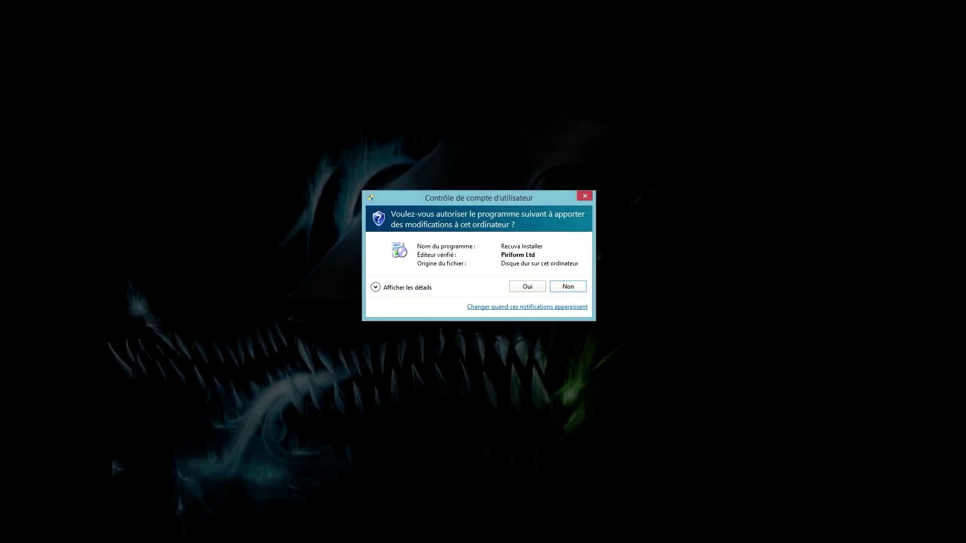
left_click(527, 286)
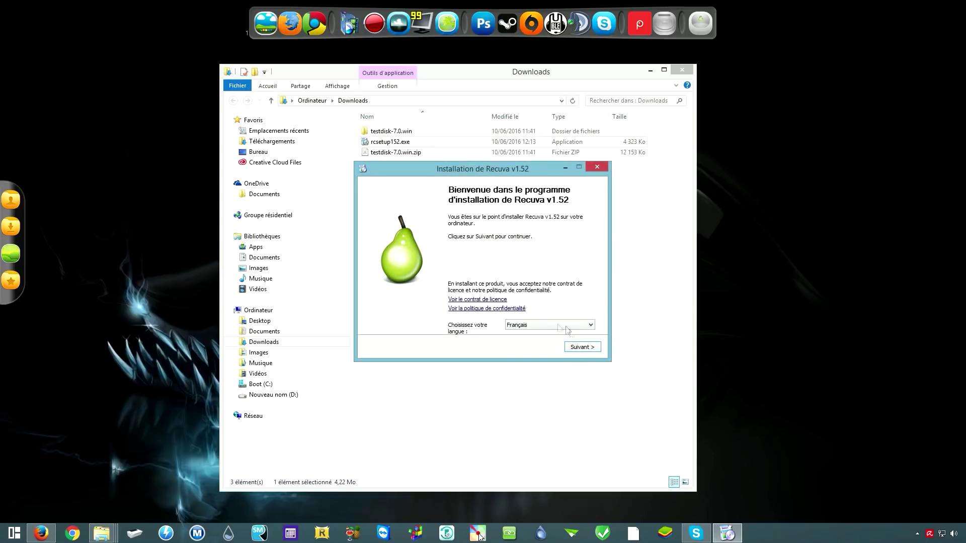
Install Recuva v1.52 in French with the default options and without CCleaner, finishing with Recuva and its release notes opened.
left_click(583, 350)
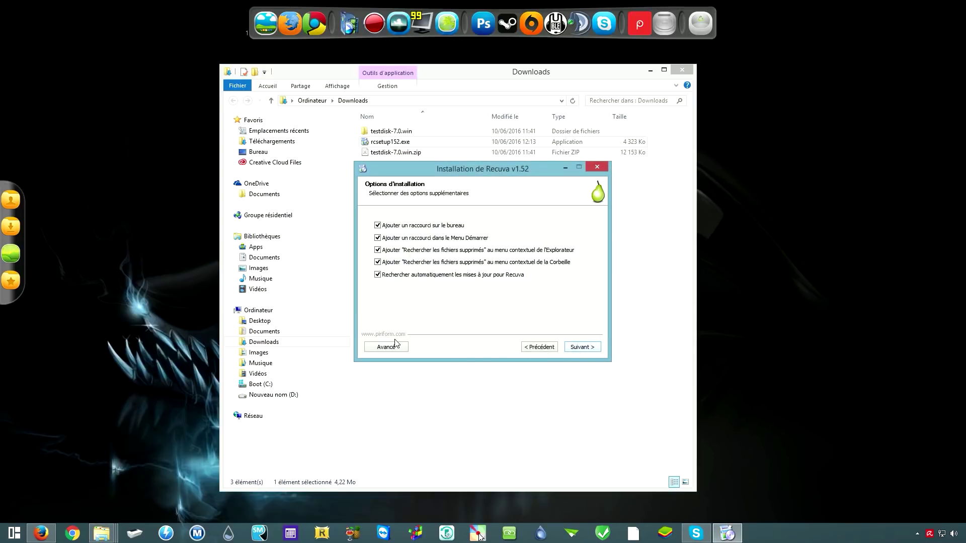
left_click(583, 349)
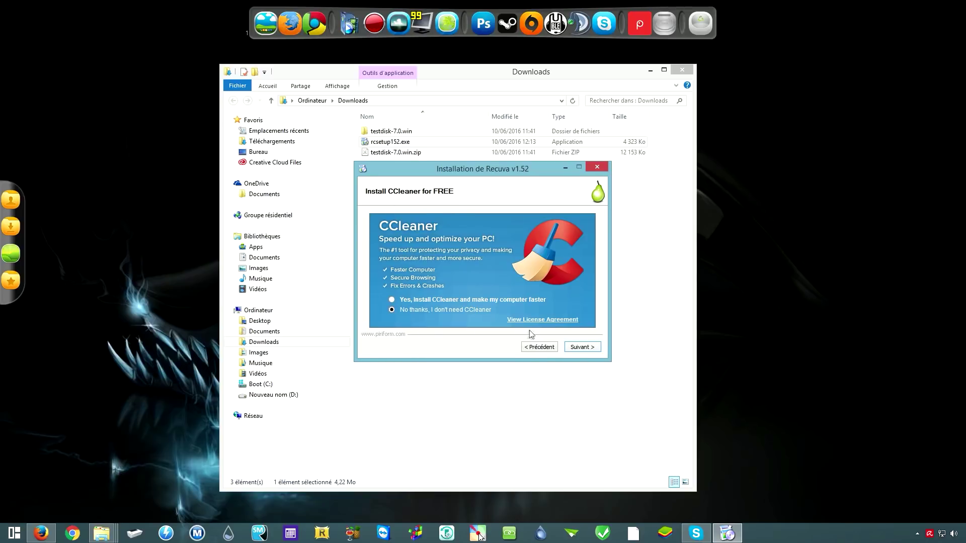
left_click(582, 348)
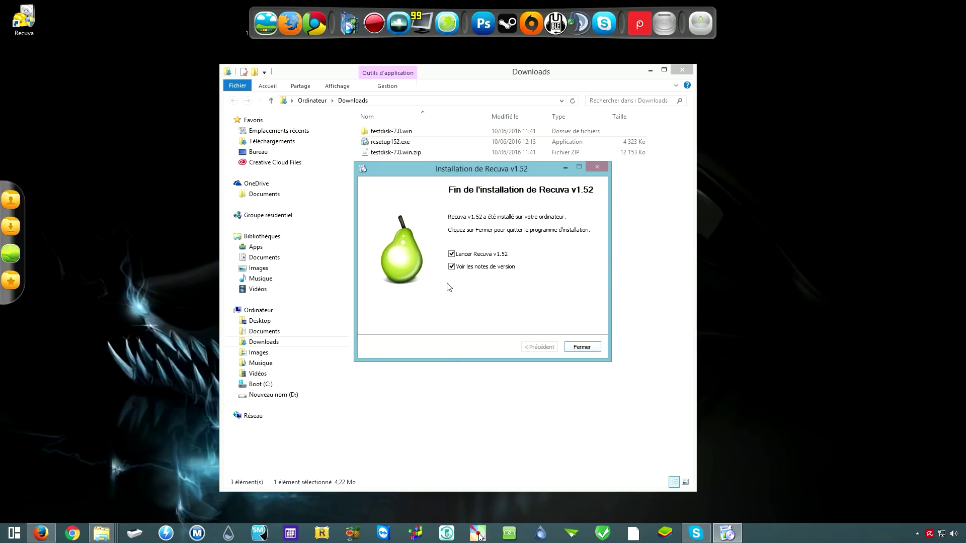
left_click(584, 348)
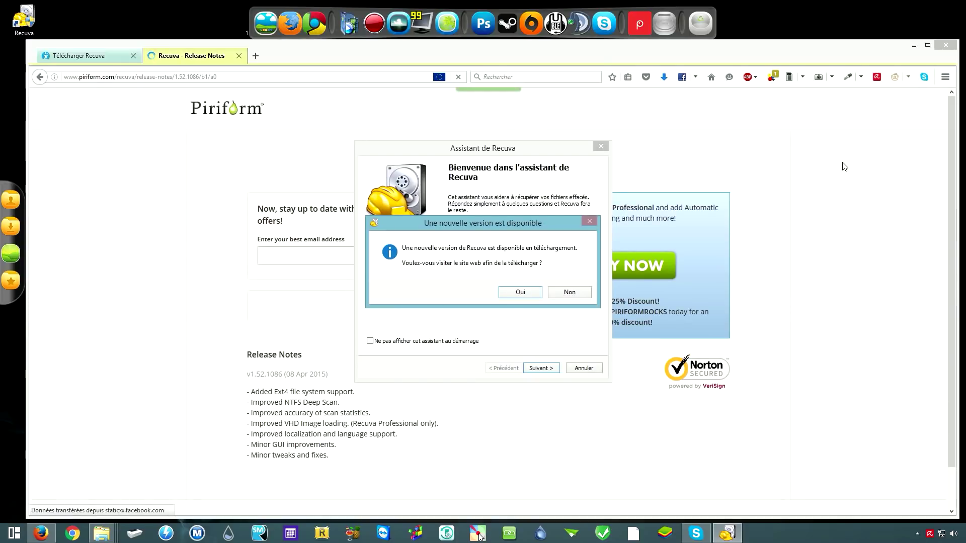
Decline the new Recuva version and minimize the browser and Downloads windows to leave the Recuva assistant in view.
left_click(914, 45)
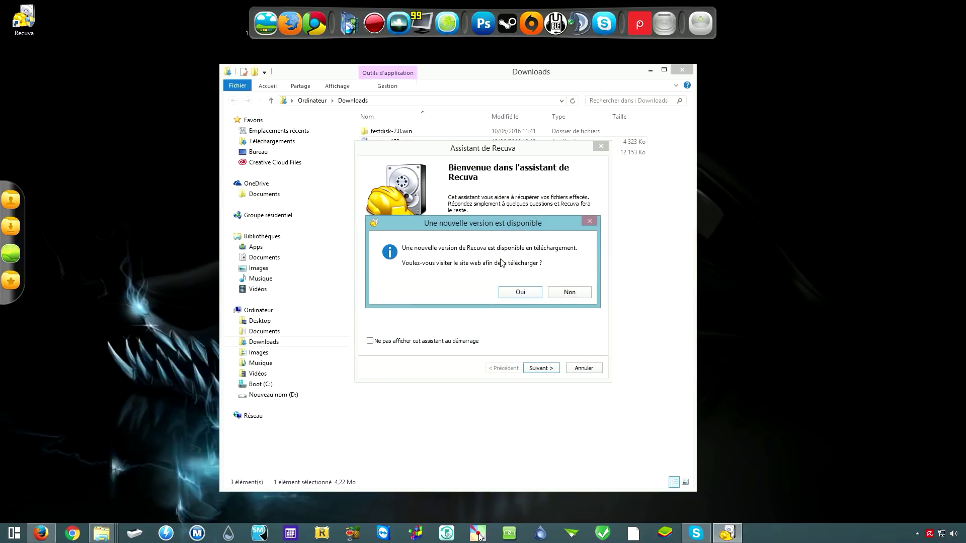
left_click(569, 295)
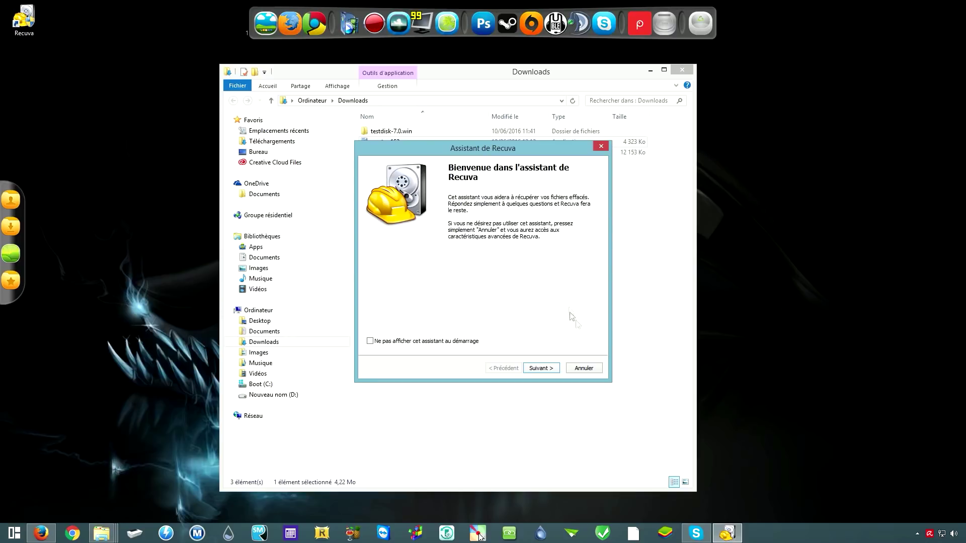
left_click(551, 74)
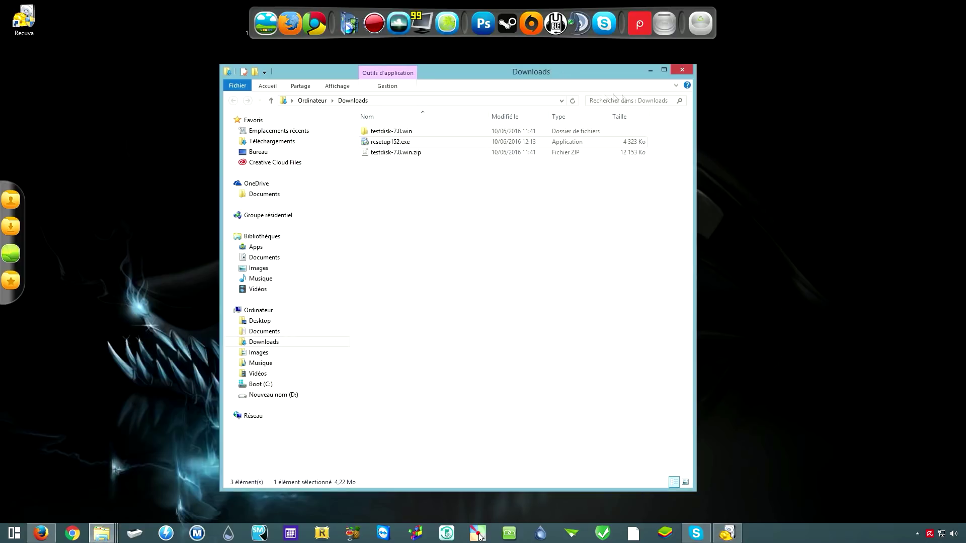
left_click(649, 71)
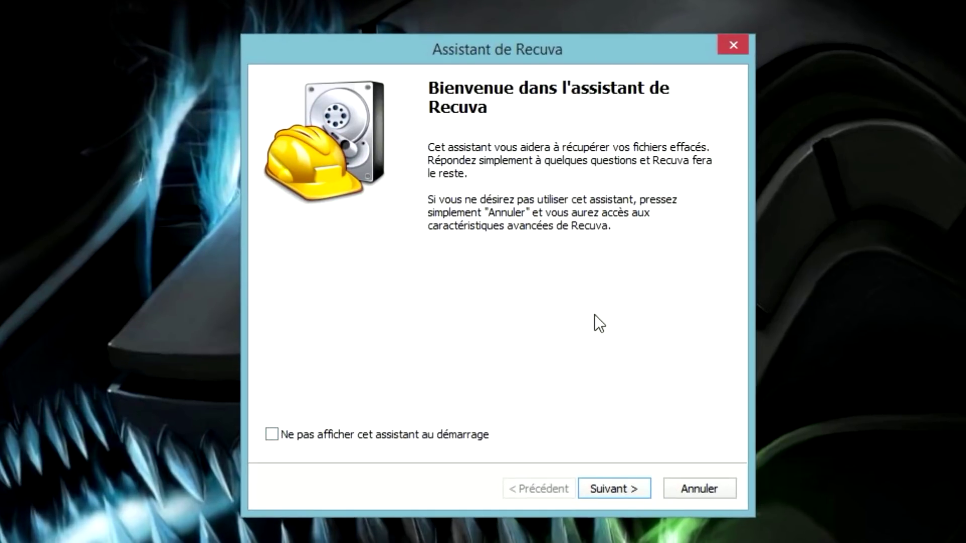
Configure the Recuva assistant to recover all file types, try the specific location and Recycle Bin options, and settle on "Je ne suis pas sûr".
left_click(644, 487)
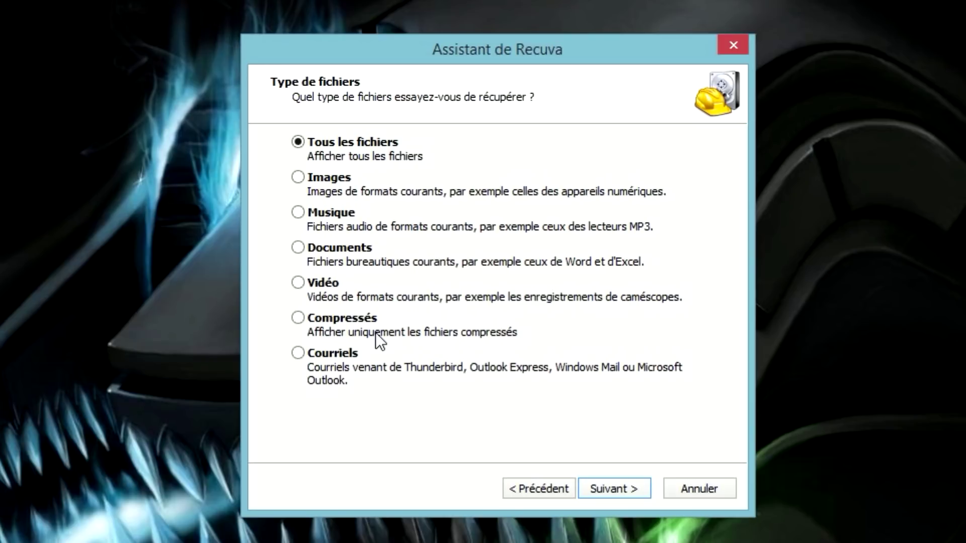
left_click(617, 491)
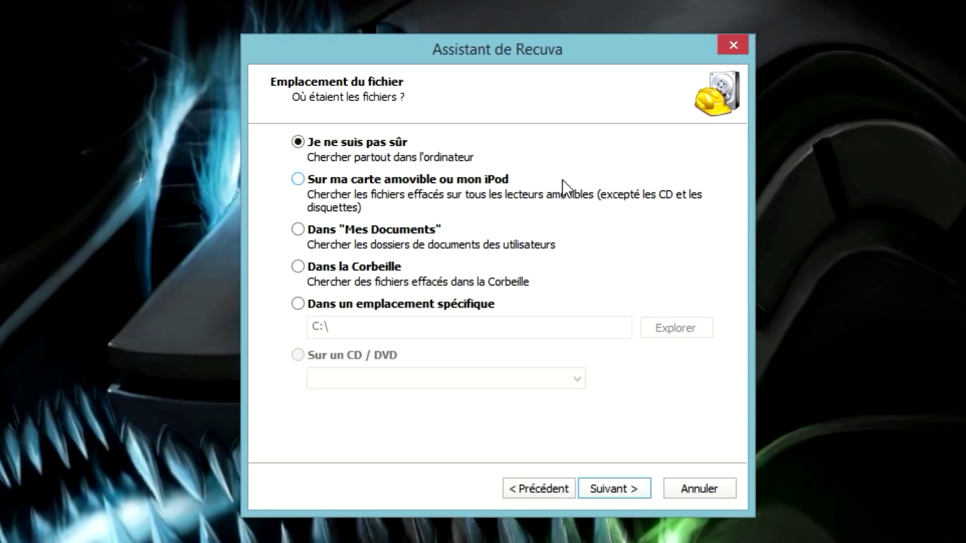
left_click(302, 304)
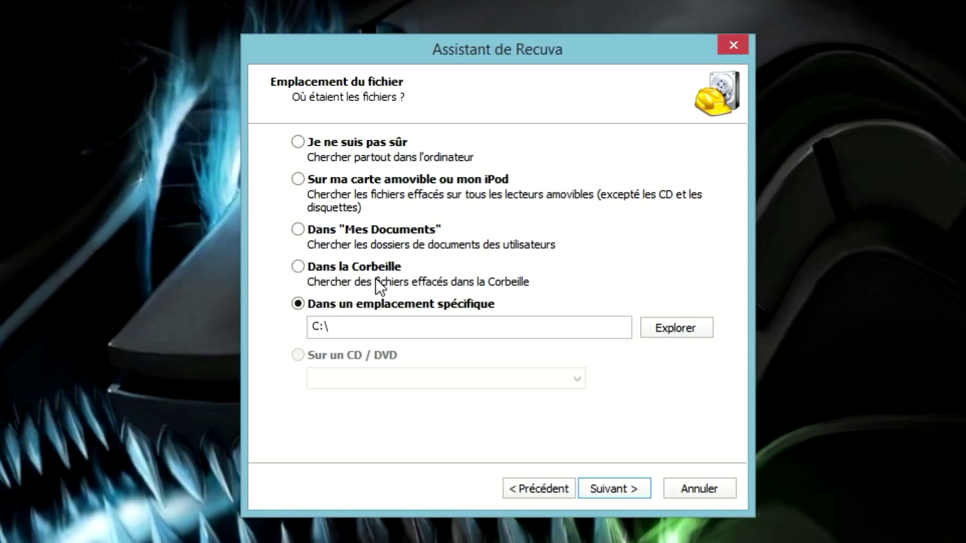
left_click(298, 267)
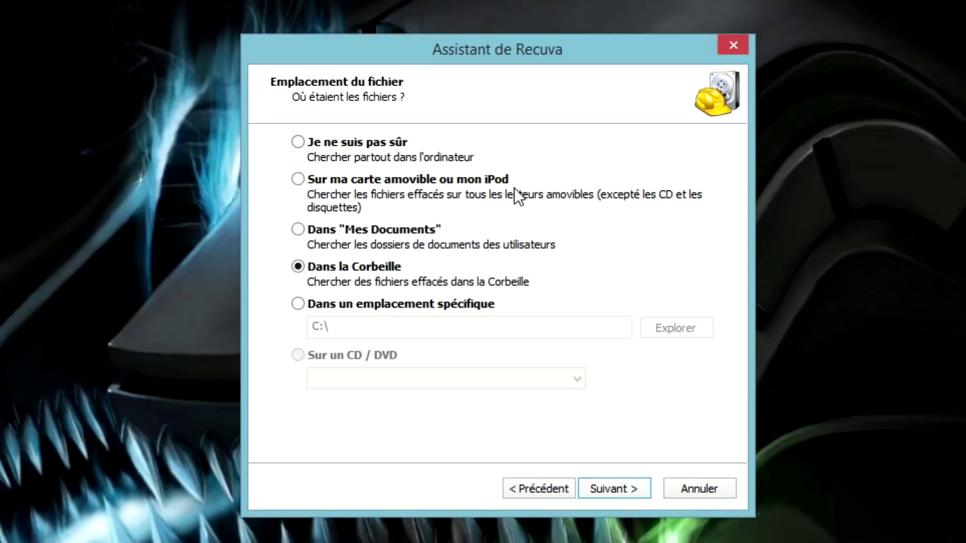
left_click(298, 142)
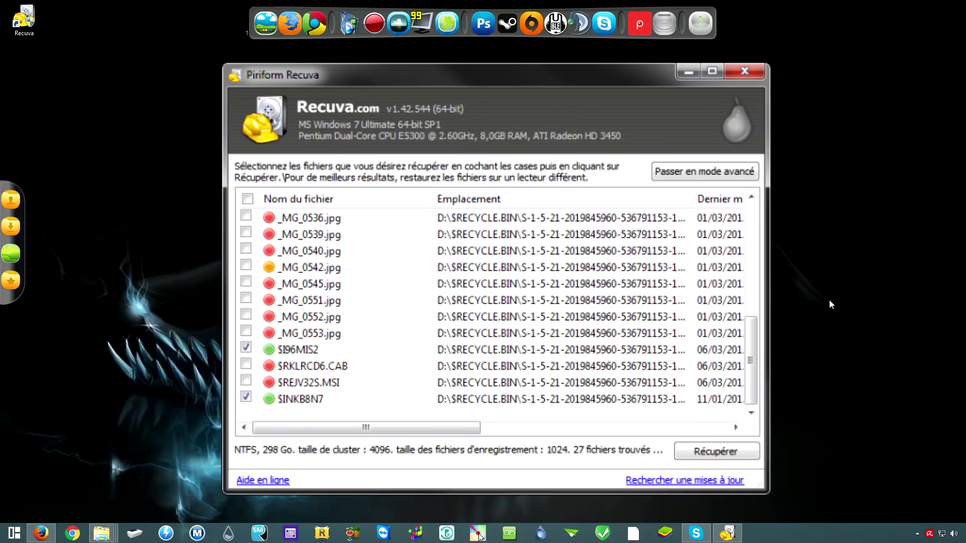
Add _MG_0542.jpg to the files marked for recovery and start recovering them, bringing up the destination folder selection.
key("space")
key("Return")
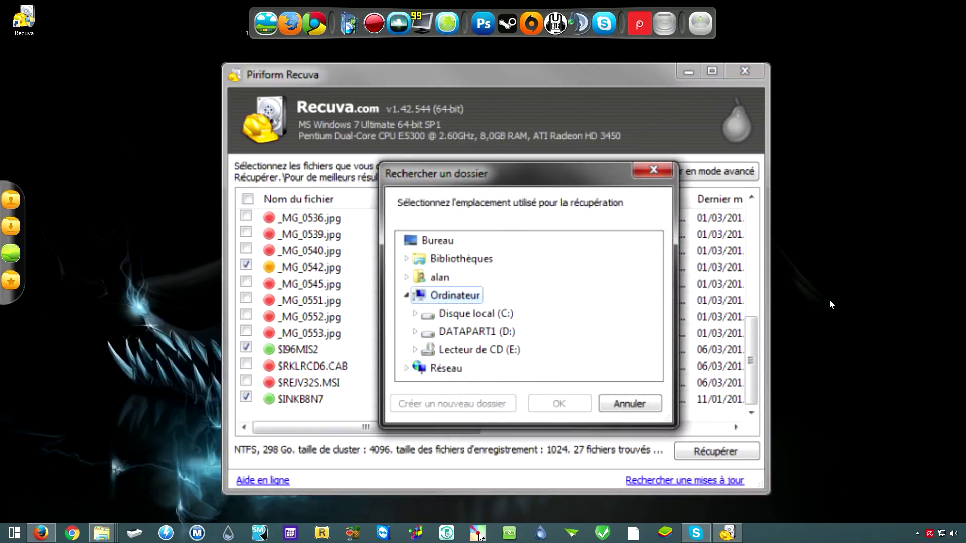